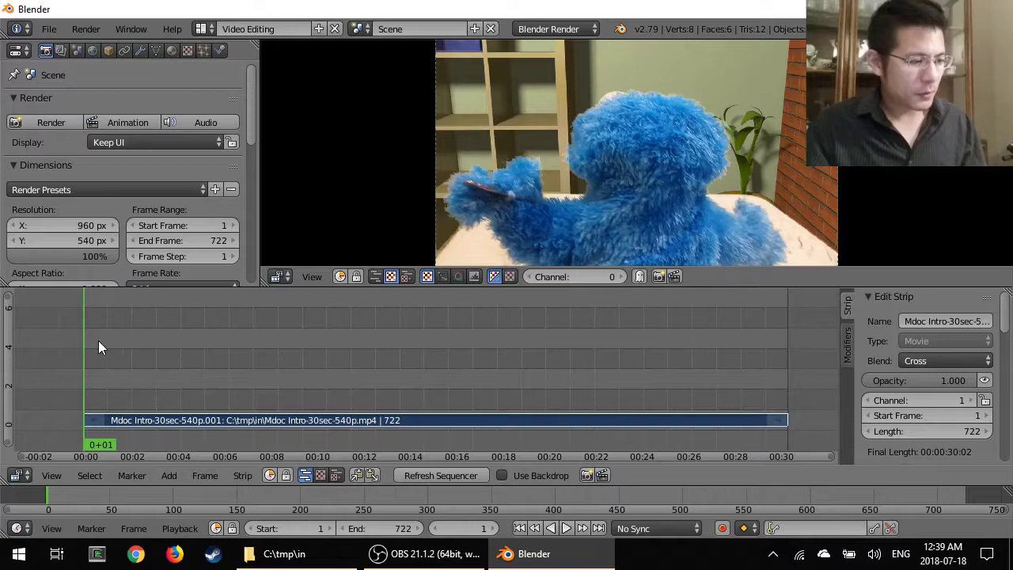
Cut the movie strip at frame 50 with Strip > Cut (soft).
{"action": "left_click_drag", "start_coordinate": [98, 340], "coordinate": [116, 341]}
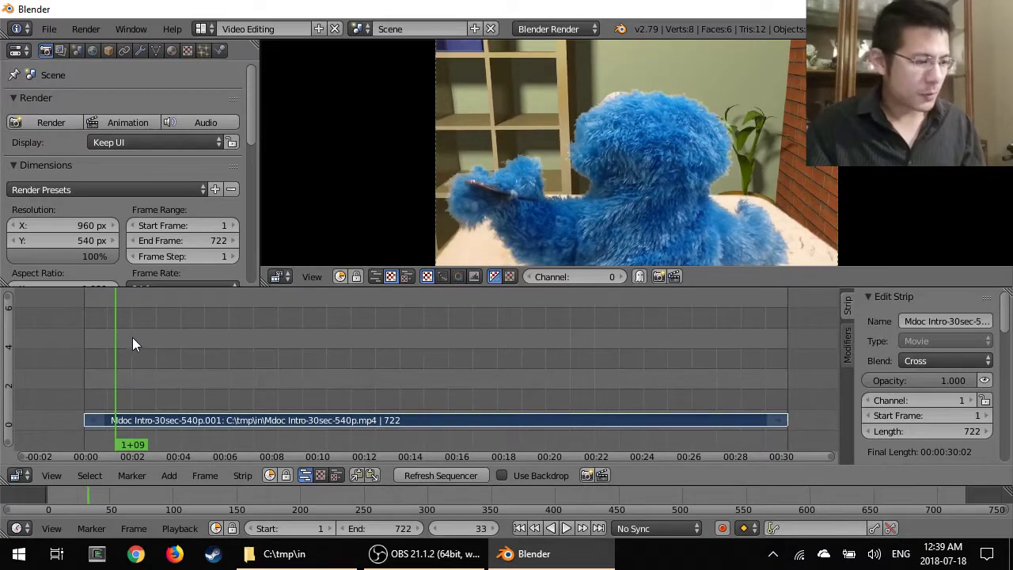
{"action": "left_click", "coordinate": [132, 327]}
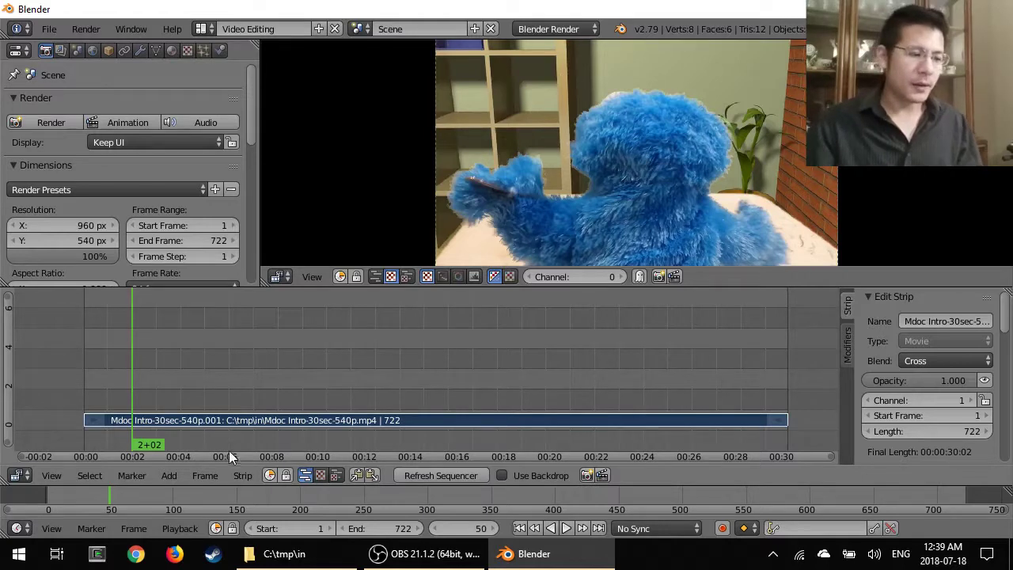
{"action": "left_click", "coordinate": [243, 477]}
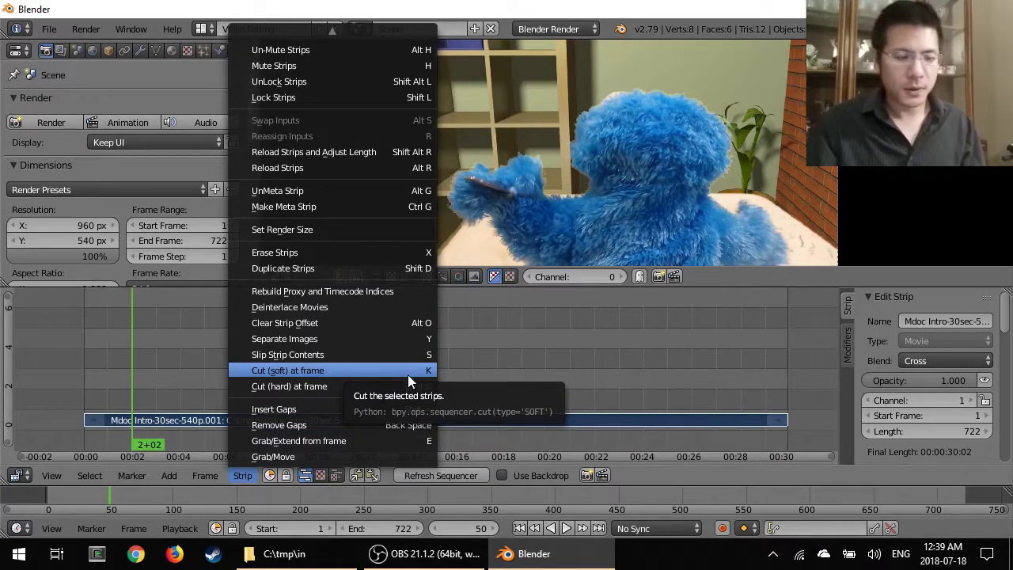
{"action": "left_click", "coordinate": [345, 372]}
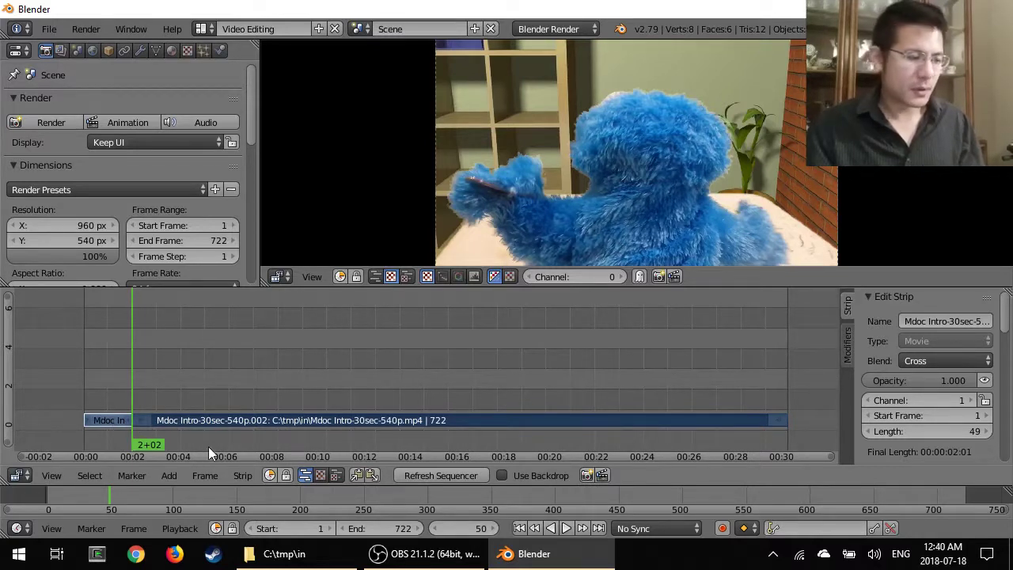
Select the short 49-frame opening clip, checking both pieces of the cut strip.
{"action": "right_click", "coordinate": [110, 418]}
{"action": "right_click", "coordinate": [177, 417]}
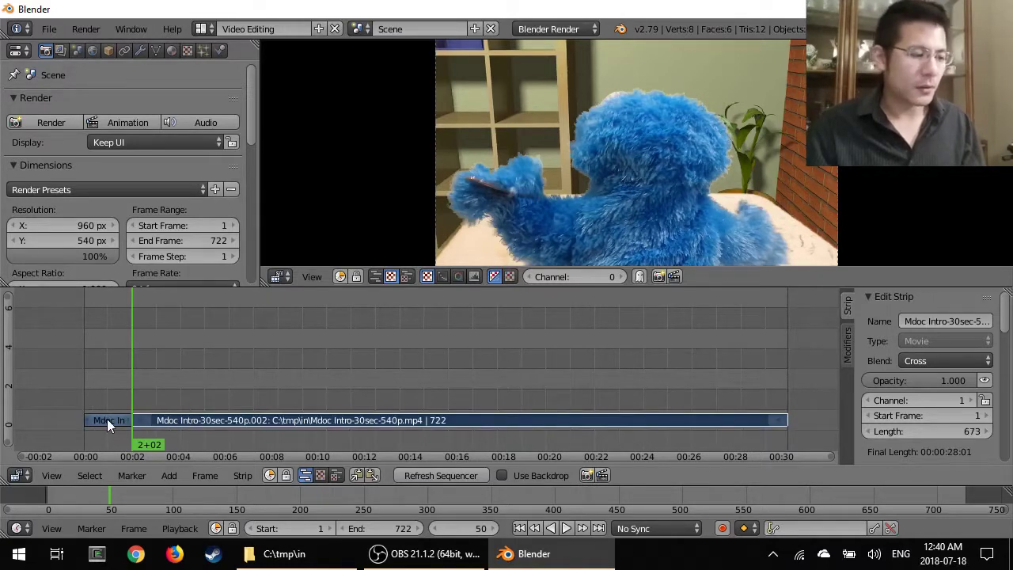
{"action": "right_click", "coordinate": [107, 419]}
{"action": "right_click", "coordinate": [194, 419]}
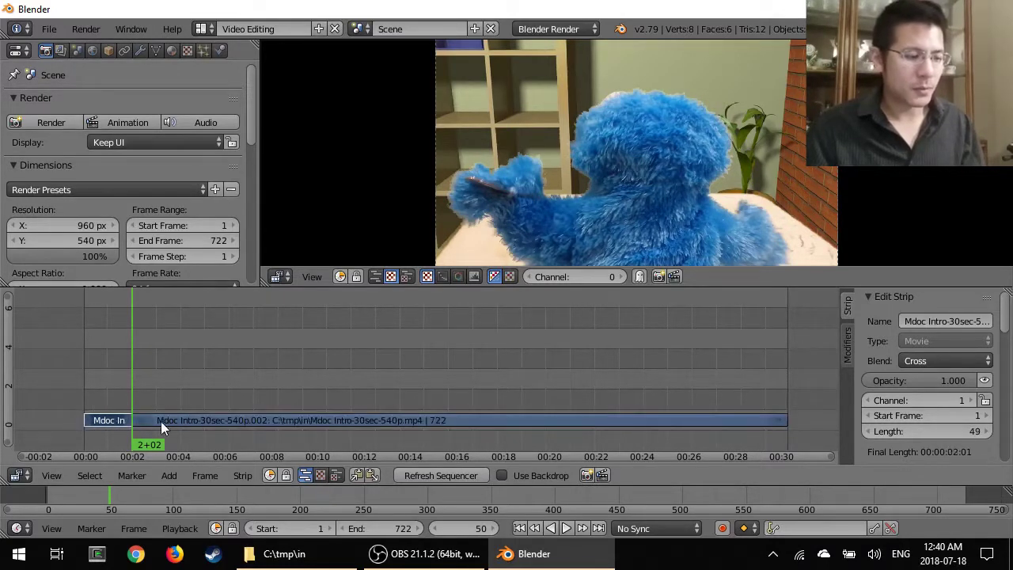
{"action": "right_click", "coordinate": [176, 420]}
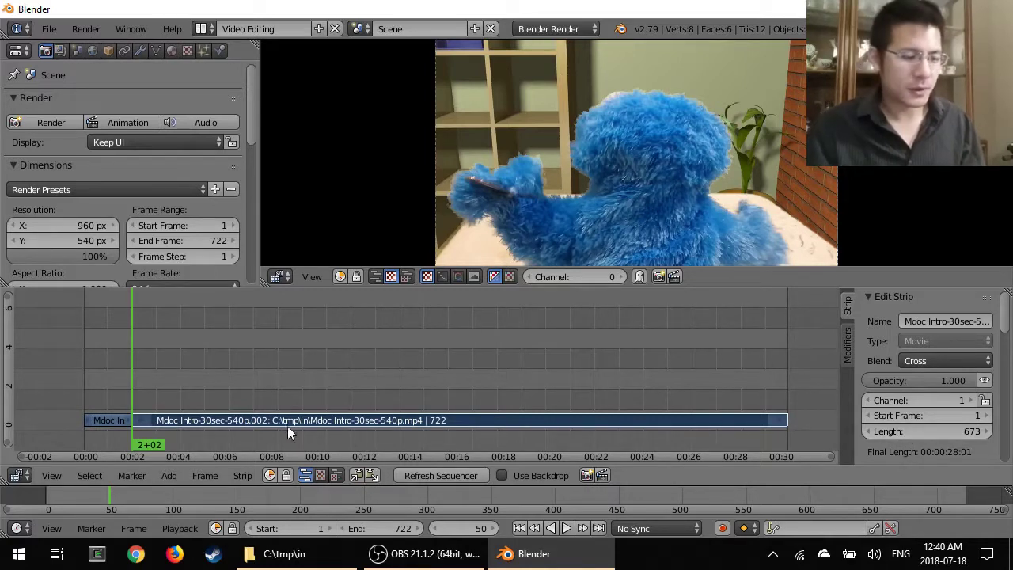
{"action": "right_click", "coordinate": [109, 421]}
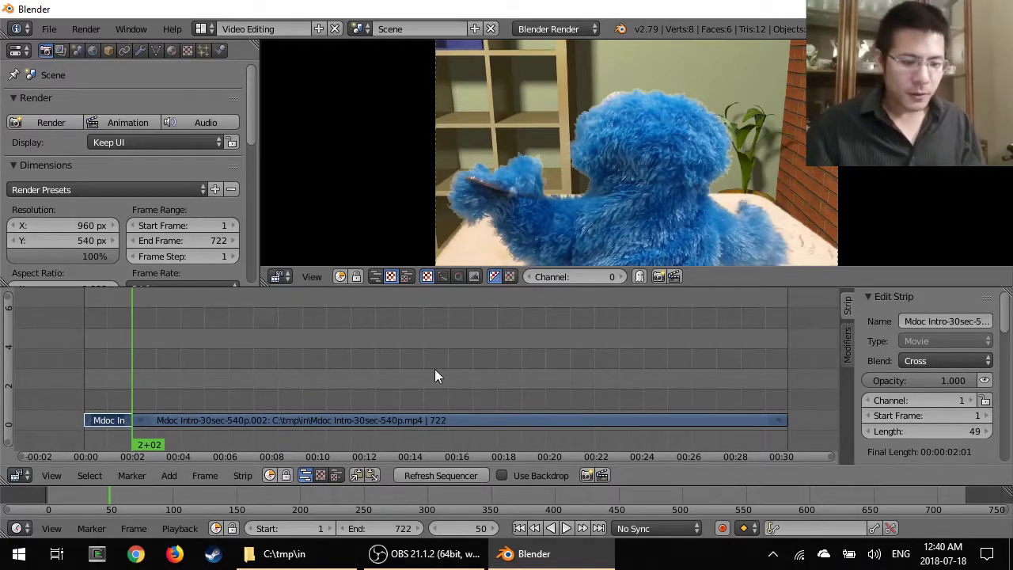
Cut the long remaining movie strip at frame 385.
{"action": "left_click", "coordinate": [459, 370]}
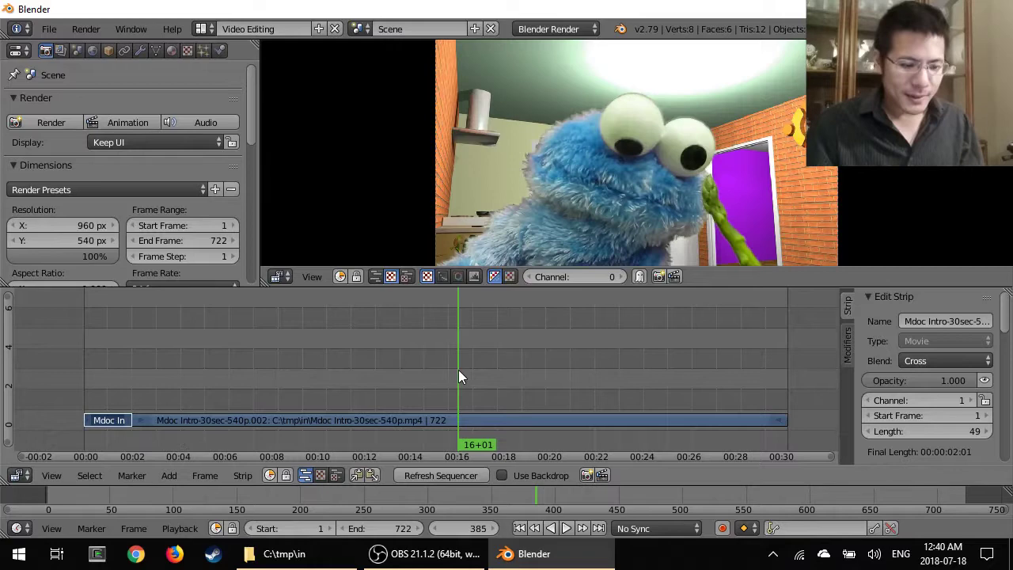
{"action": "left_click", "coordinate": [243, 476]}
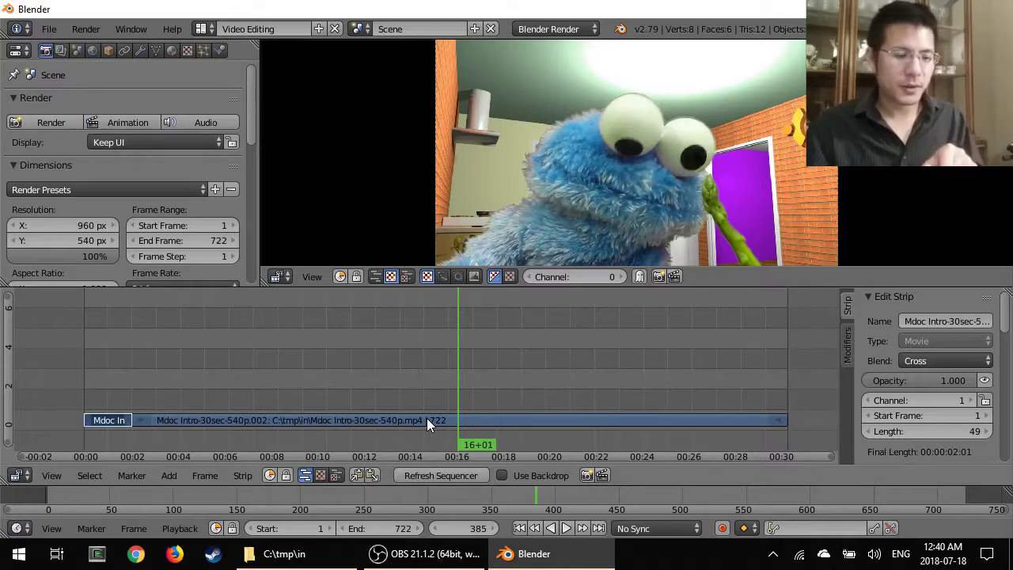
{"action": "right_click", "coordinate": [475, 420]}
{"action": "left_click", "coordinate": [245, 476]}
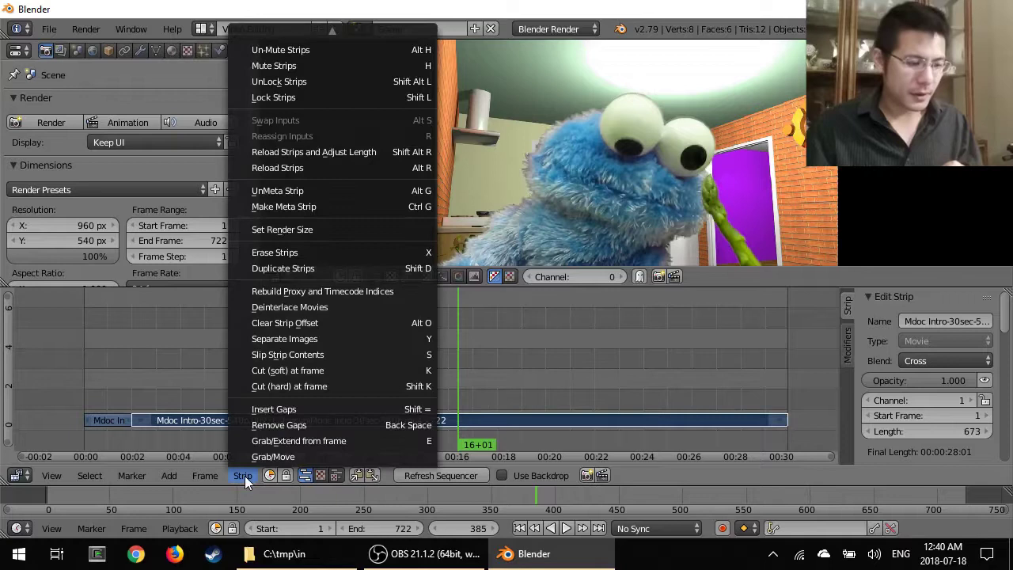
{"action": "left_click", "coordinate": [307, 371]}
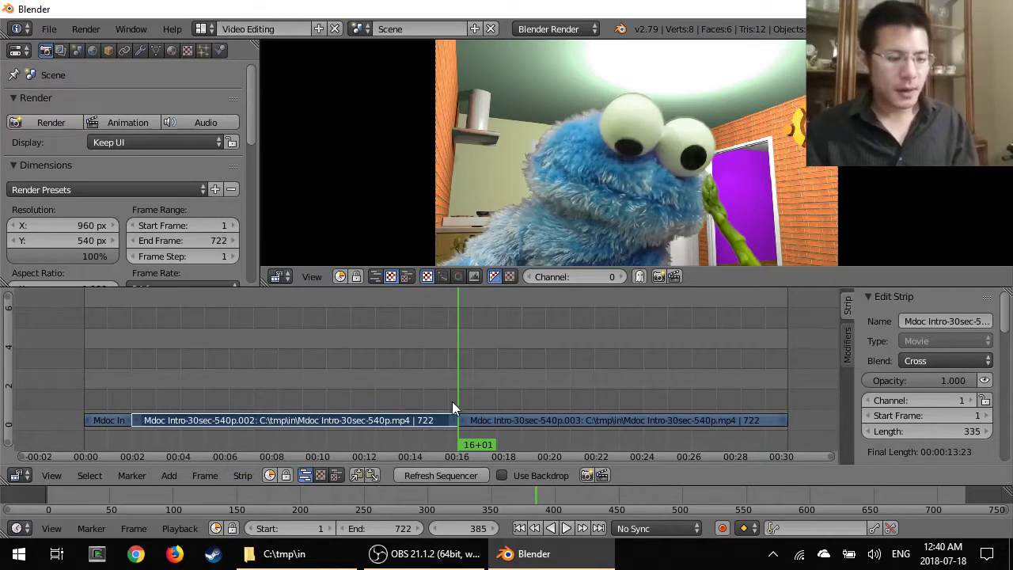
Cut the strip after the new cut at frame 429, creating a 44-frame clip.
{"action": "left_click", "coordinate": [501, 390]}
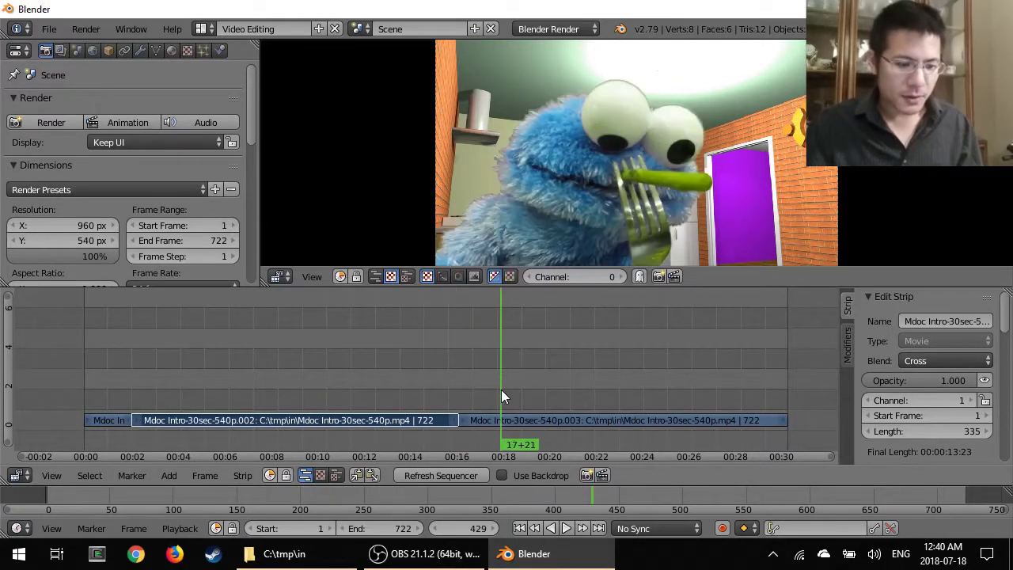
{"action": "right_click", "coordinate": [556, 421]}
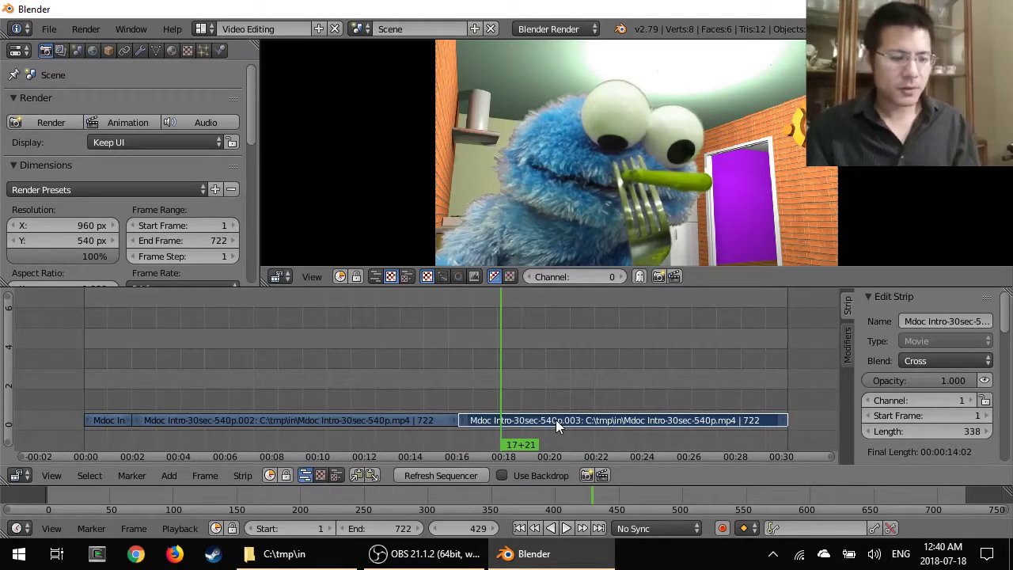
{"action": "left_click", "coordinate": [244, 476]}
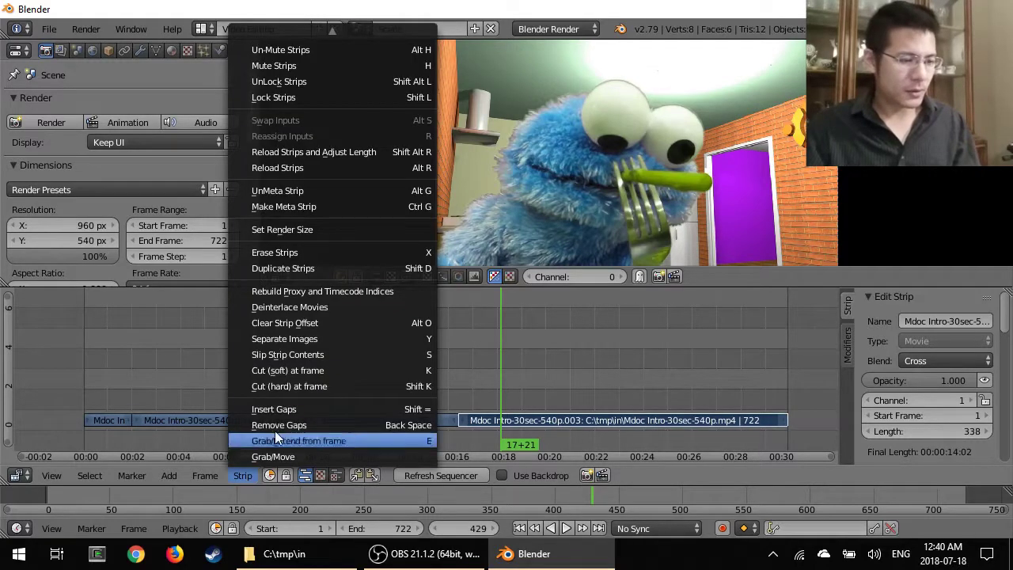
{"action": "left_click", "coordinate": [312, 373]}
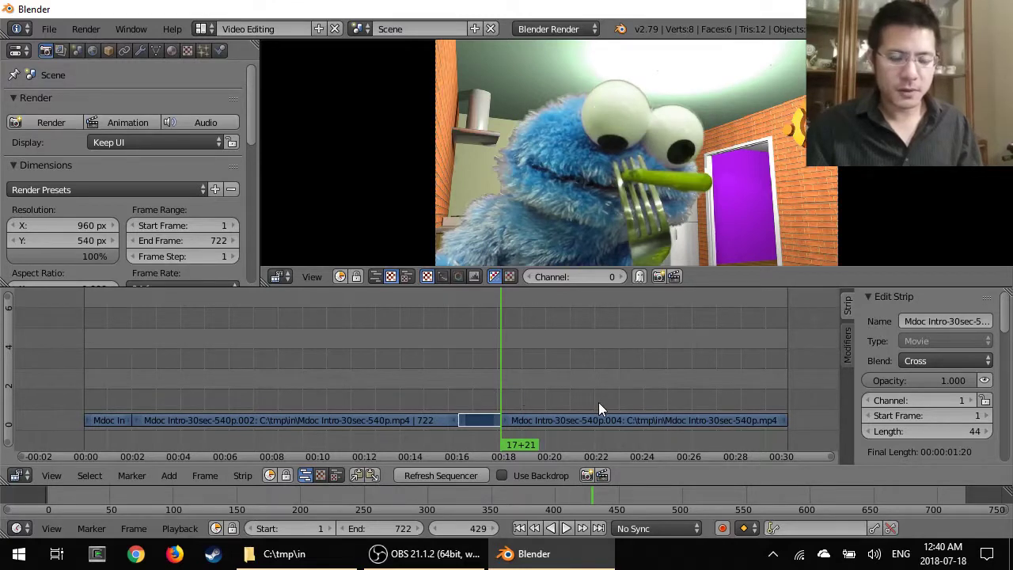
Cut the following strip at frame 676 with K and play from there.
{"action": "right_click", "coordinate": [676, 420]}
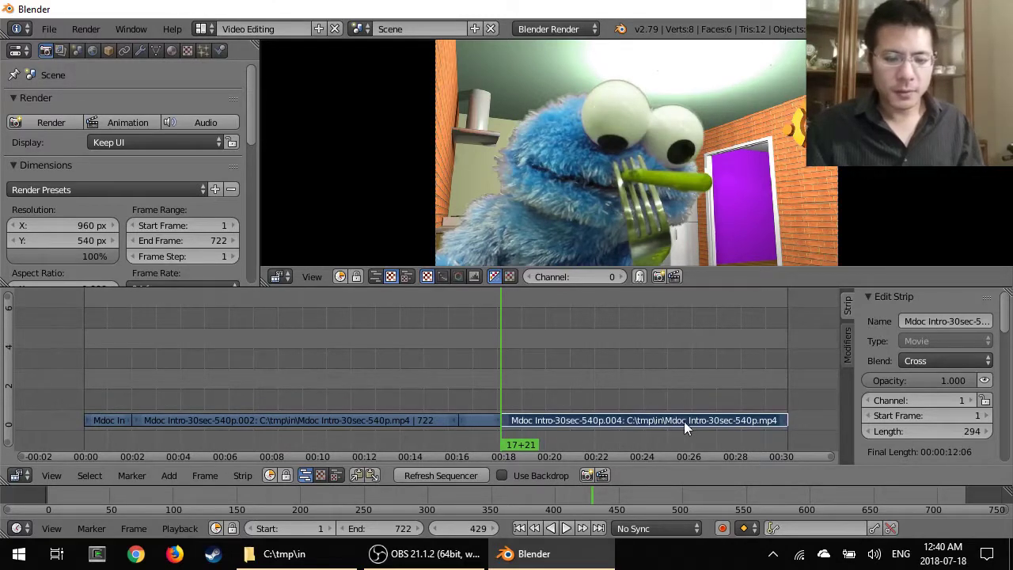
{"action": "left_click", "coordinate": [741, 372]}
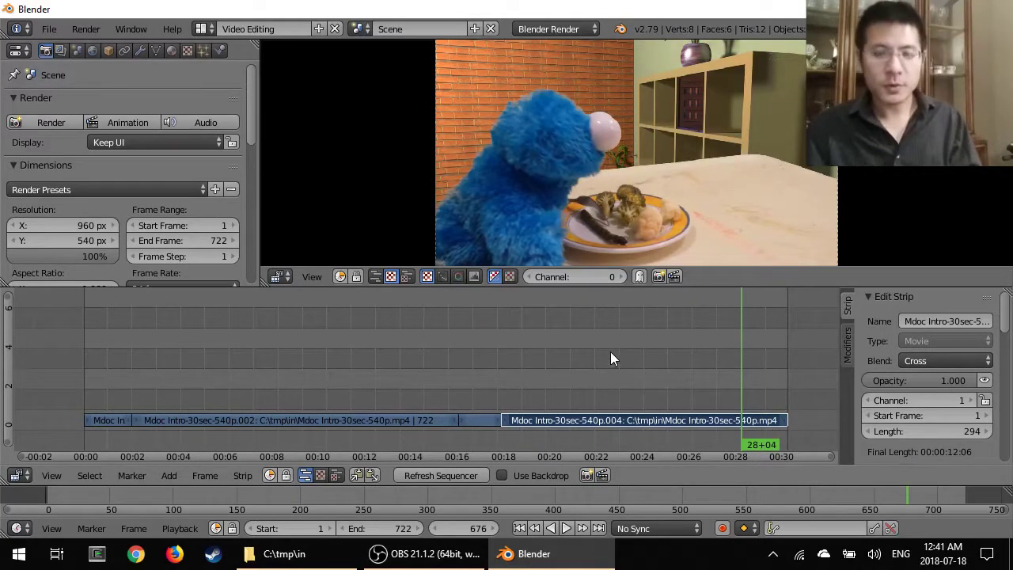
{"action": "key", "text": "k"}
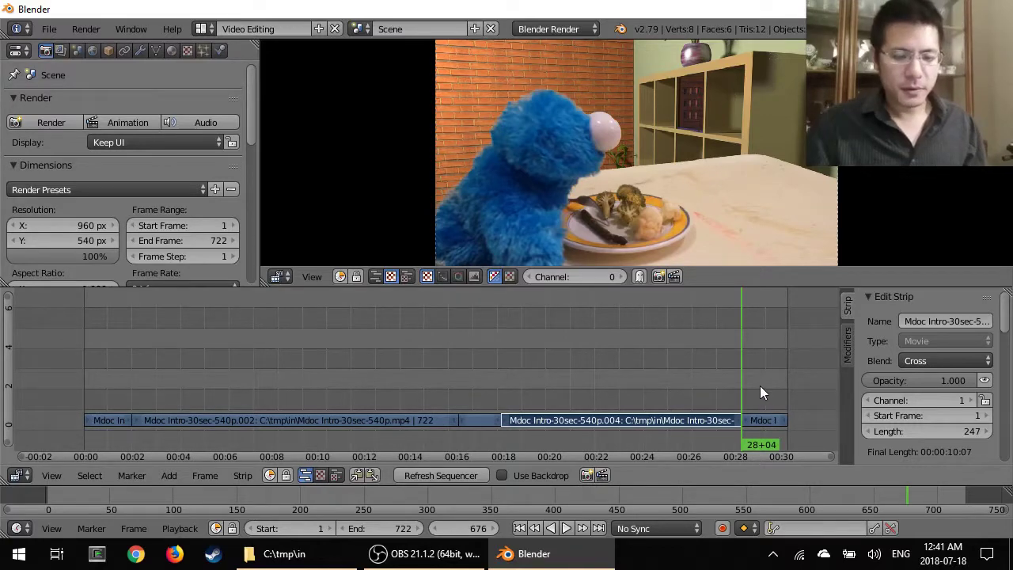
{"action": "key", "text": "alt+a"}
Erase the long Mdoc Intro-30sec-540p.004 strip via Strip > Erase Strips.
{"action": "left_click", "coordinate": [475, 372]}
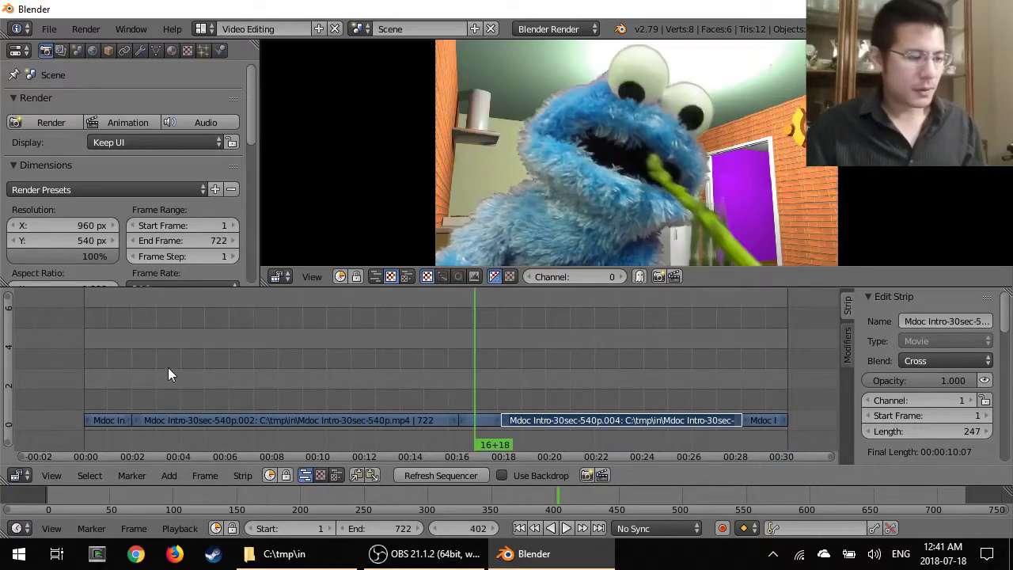
{"action": "left_click", "coordinate": [106, 379]}
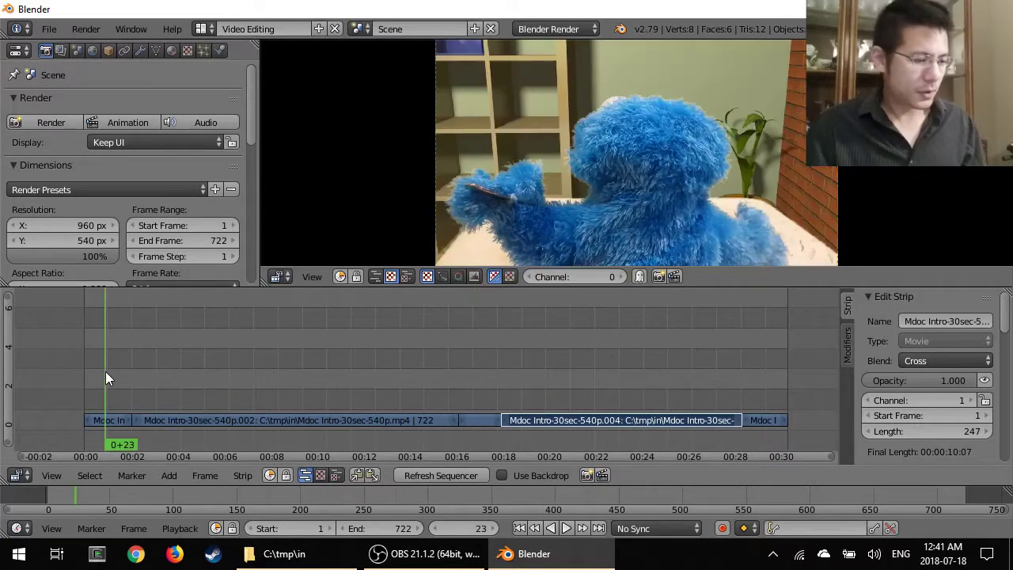
{"action": "right_click", "coordinate": [252, 421]}
{"action": "right_click", "coordinate": [574, 421]}
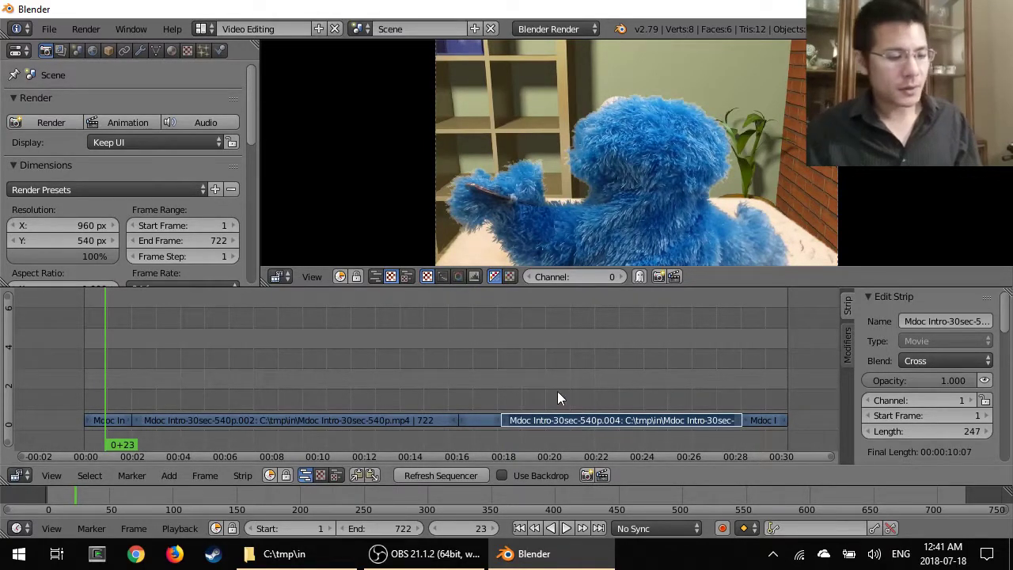
{"action": "left_click", "coordinate": [252, 476]}
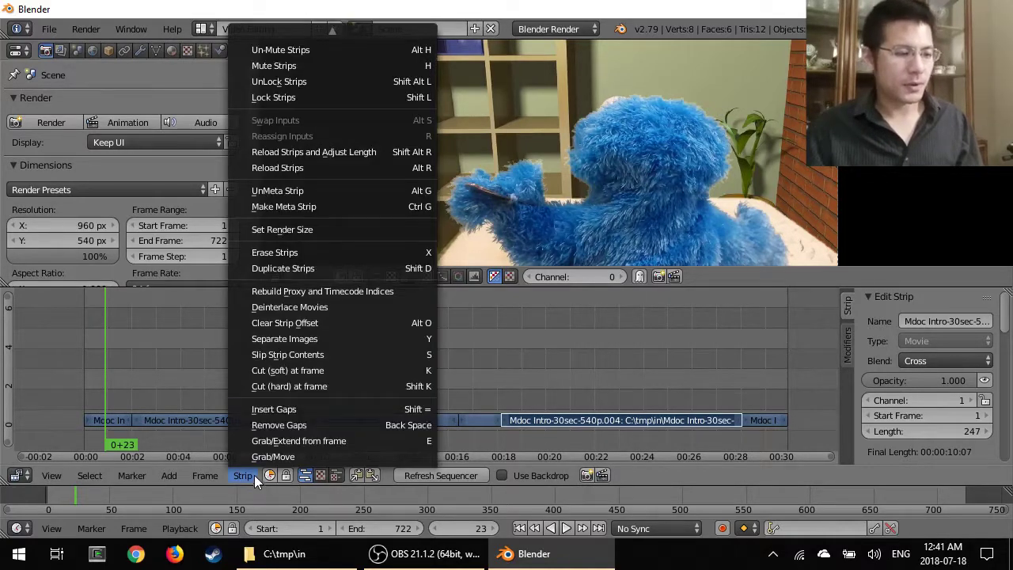
{"action": "left_click", "coordinate": [312, 253]}
{"action": "left_click", "coordinate": [285, 254]}
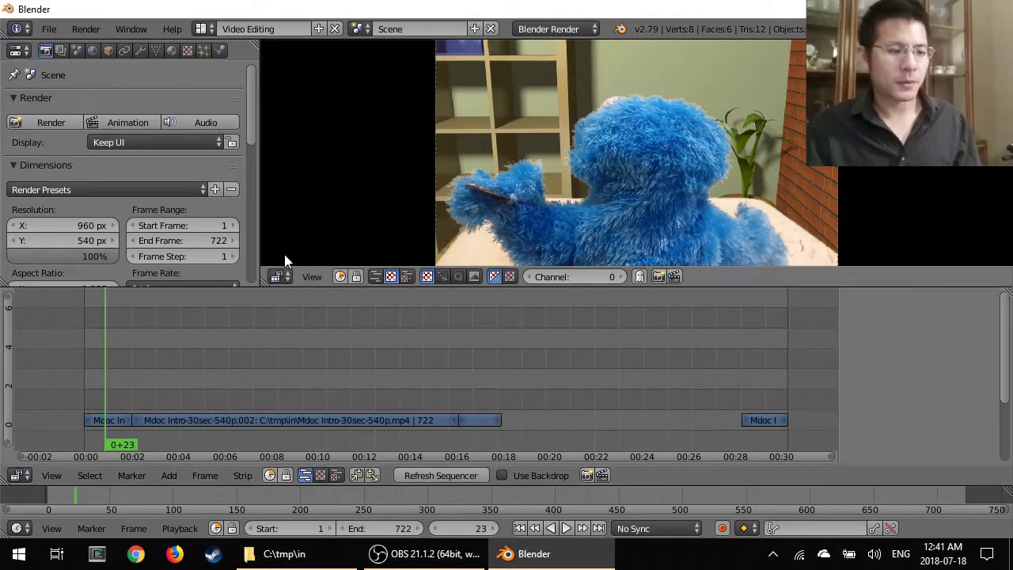
Erase the Mdoc Intro-30sec-540p.002 strip with X.
{"action": "right_click", "coordinate": [274, 422]}
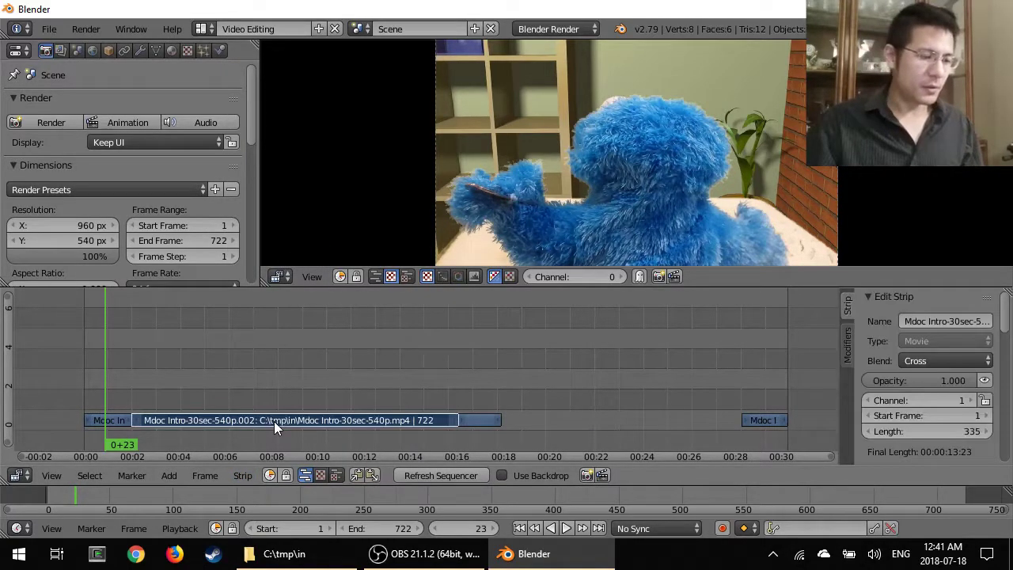
{"action": "key", "text": "x"}
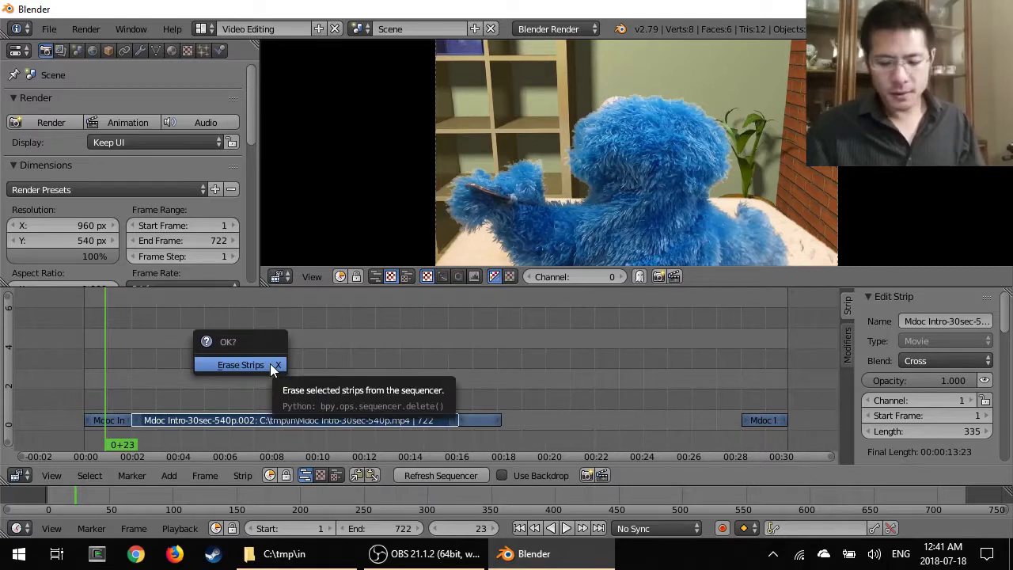
{"action": "left_click", "coordinate": [270, 365]}
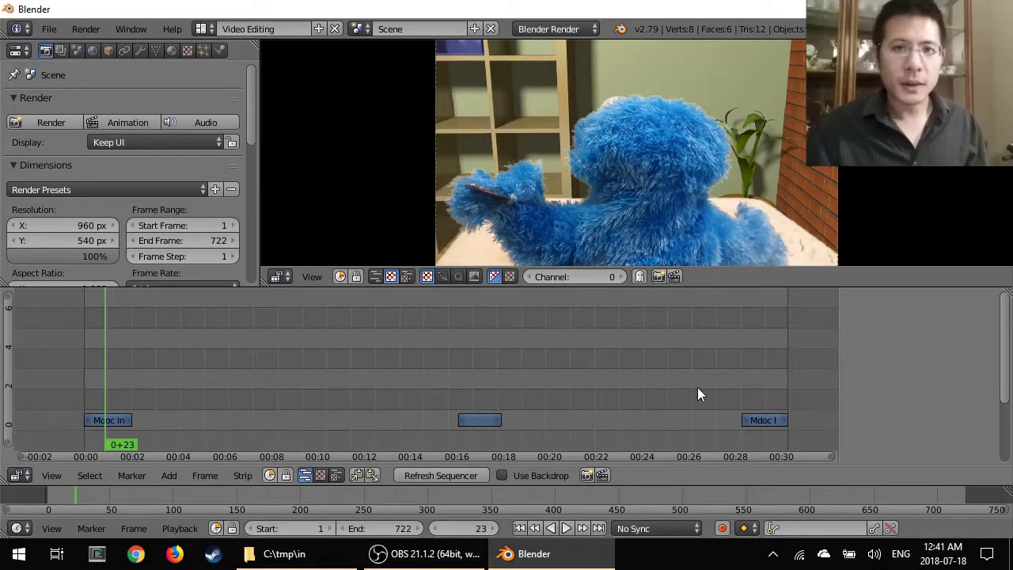
Slide the 47-frame end clip left so it spans frames 50–96, right after the opening clip.
{"action": "right_click", "coordinate": [763, 421]}
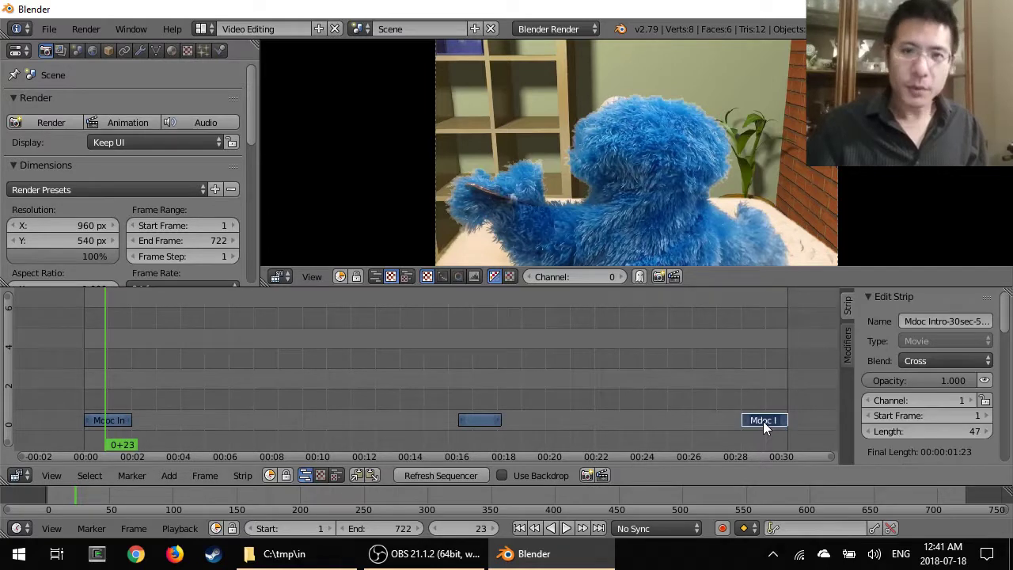
{"action": "key", "text": "g"}
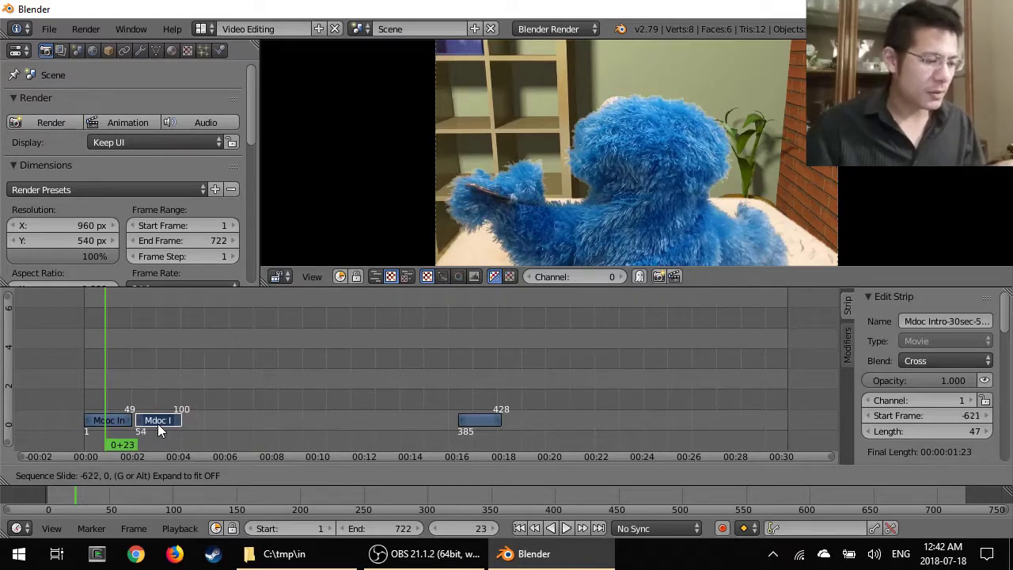
{"action": "left_click", "coordinate": [163, 423]}
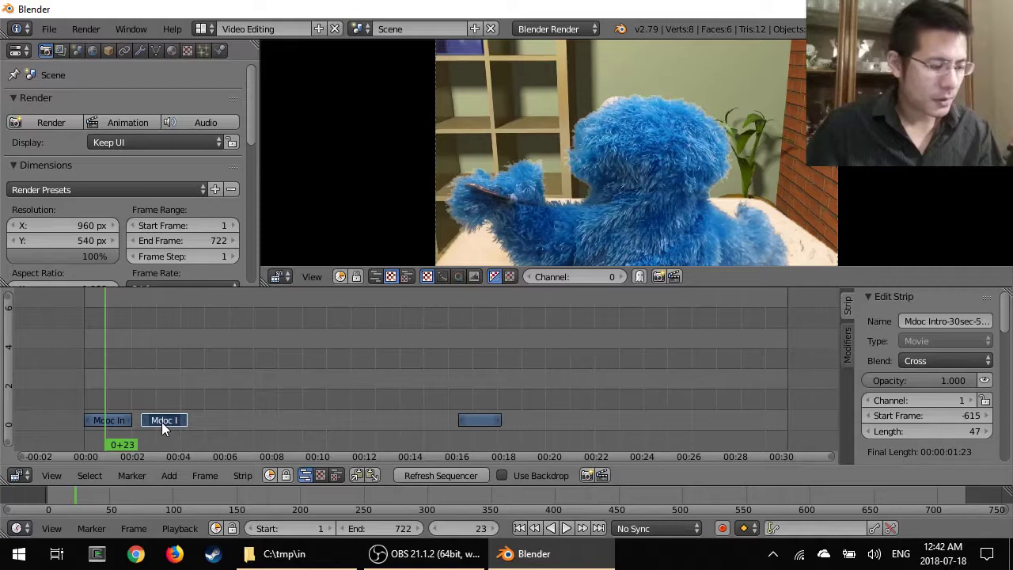
{"action": "right_click_drag", "start_coordinate": [164, 422], "coordinate": [187, 423]}
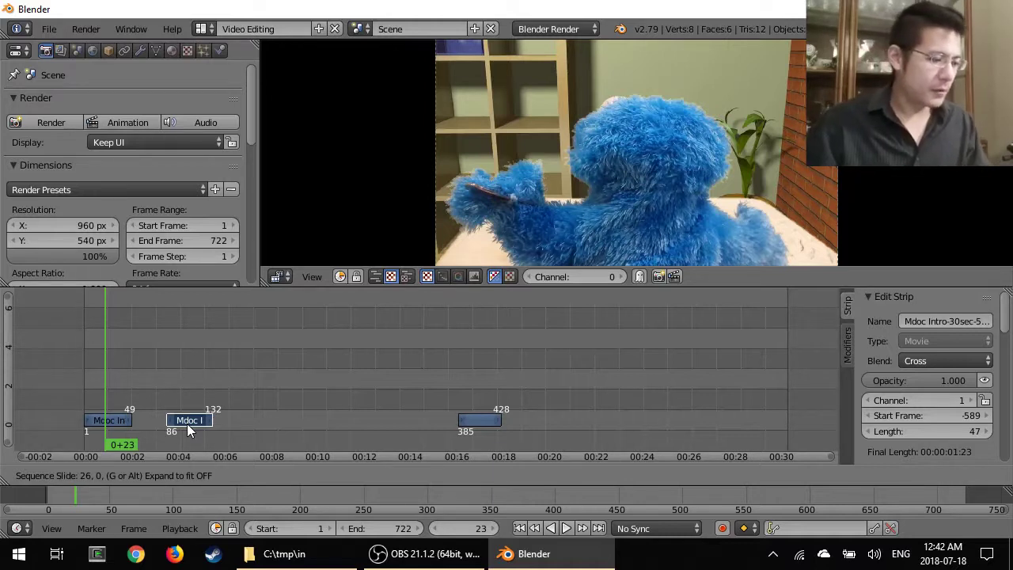
{"action": "right_click_drag", "start_coordinate": [187, 424], "coordinate": [178, 426]}
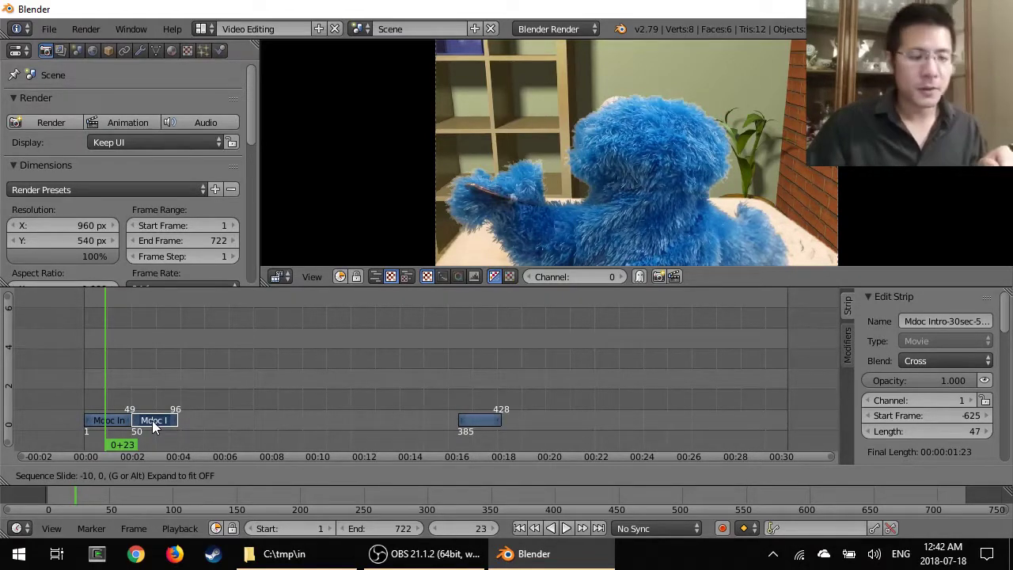
{"action": "left_click", "coordinate": [152, 420]}
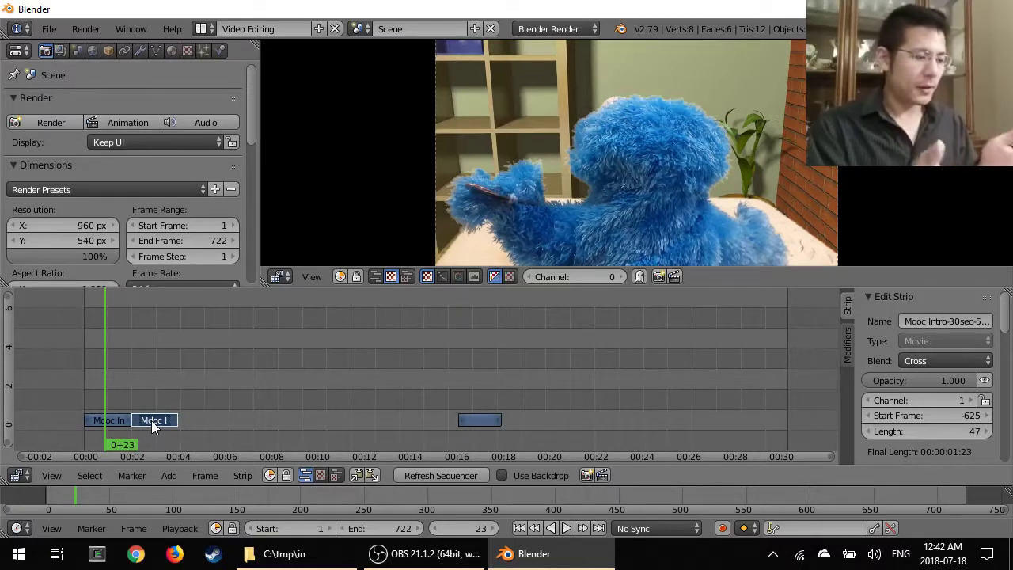
{"action": "left_click_drag", "start_coordinate": [124, 401], "coordinate": [124, 406]}
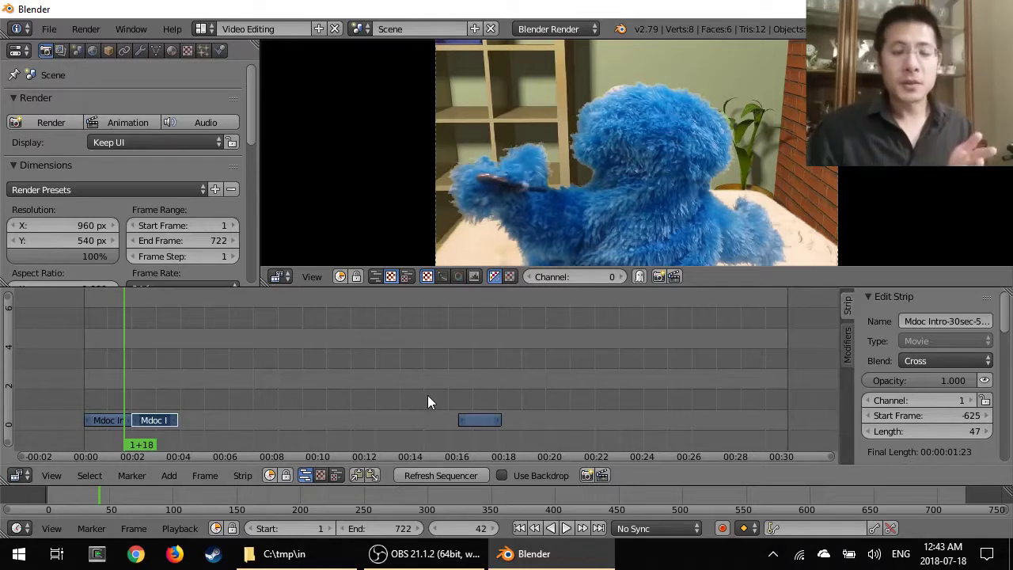
Move the 44-frame mid-timeline clip to start right after frame 96.
{"action": "left_click", "coordinate": [481, 420]}
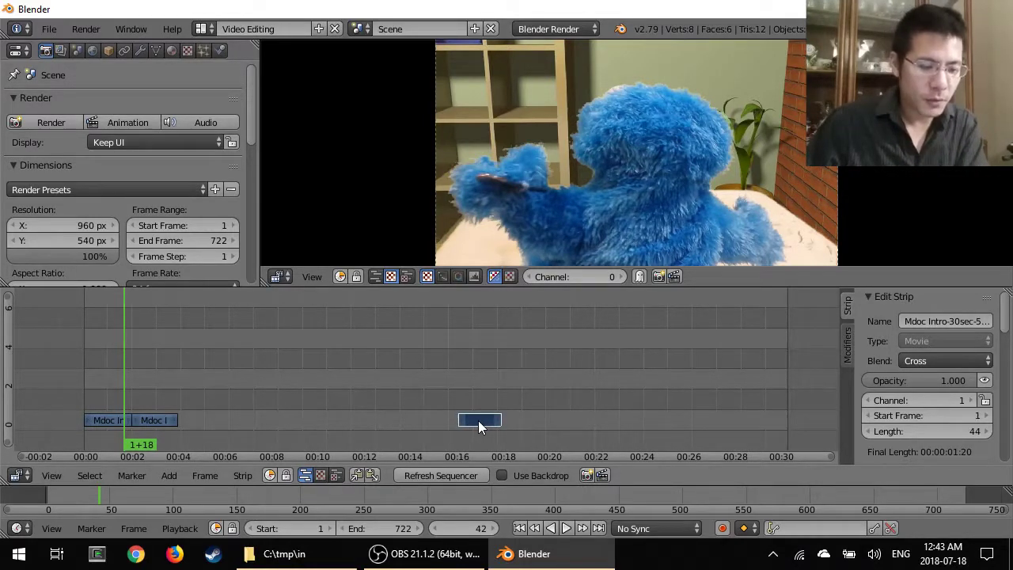
{"action": "key", "text": "g"}
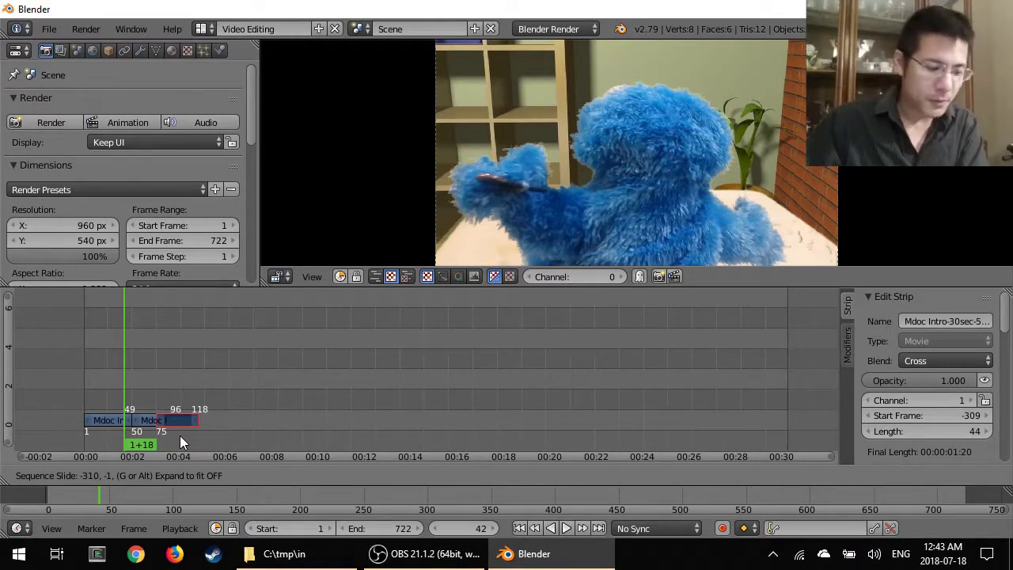
{"action": "left_click", "coordinate": [180, 435]}
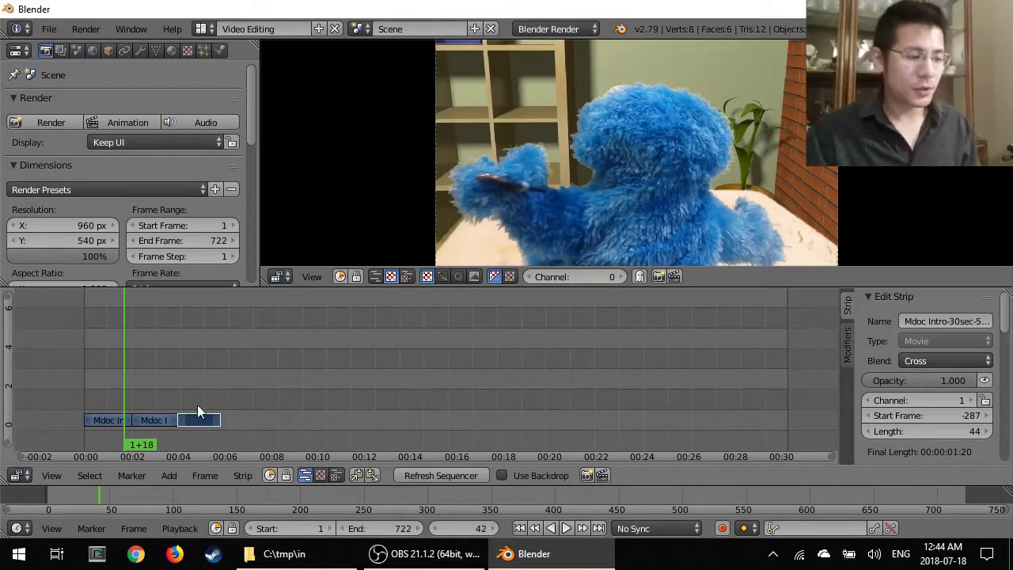
{"action": "key", "text": "g"}
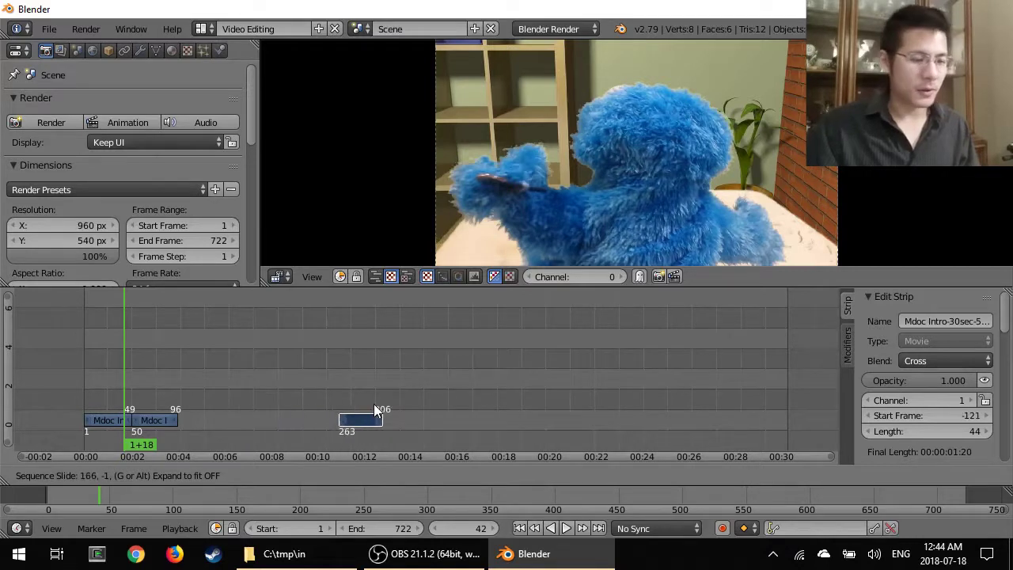
{"action": "left_click", "coordinate": [374, 407]}
{"action": "key", "text": "g"}
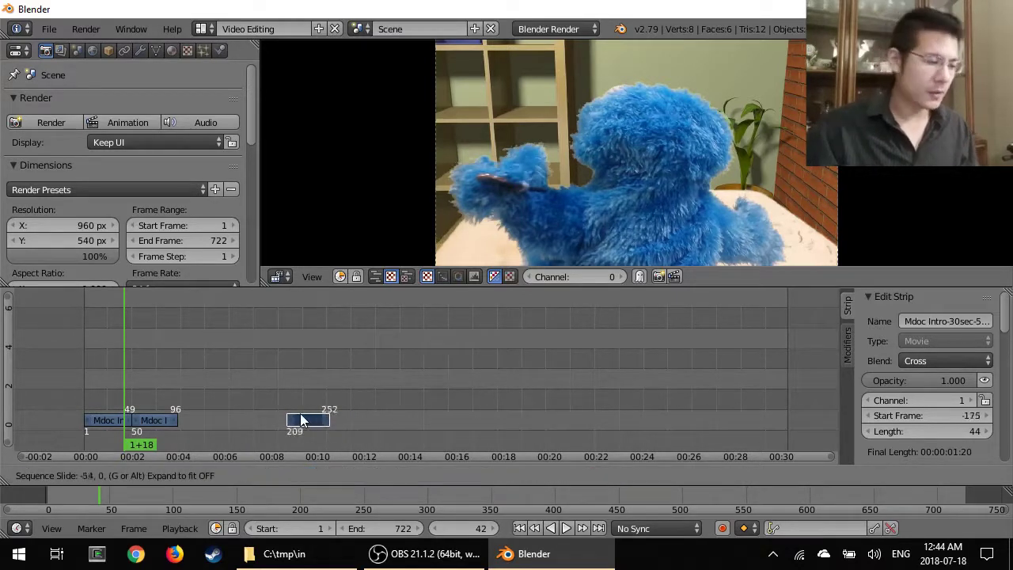
{"action": "left_click", "coordinate": [185, 413]}
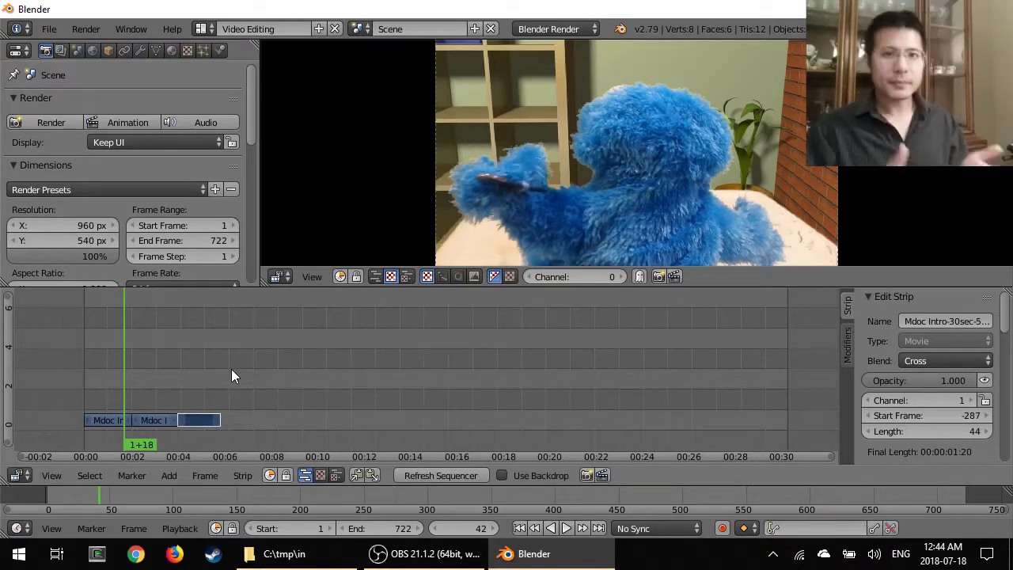